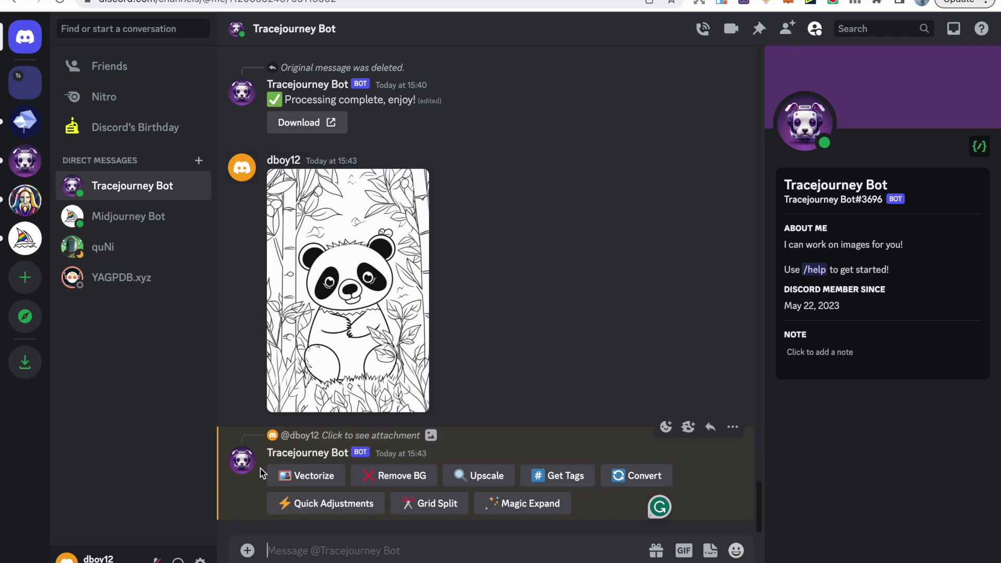
# Upscale the uploaded panda coloring page by a factor of 4x with Tracejourney Bot.
pyautogui.click(248, 551)
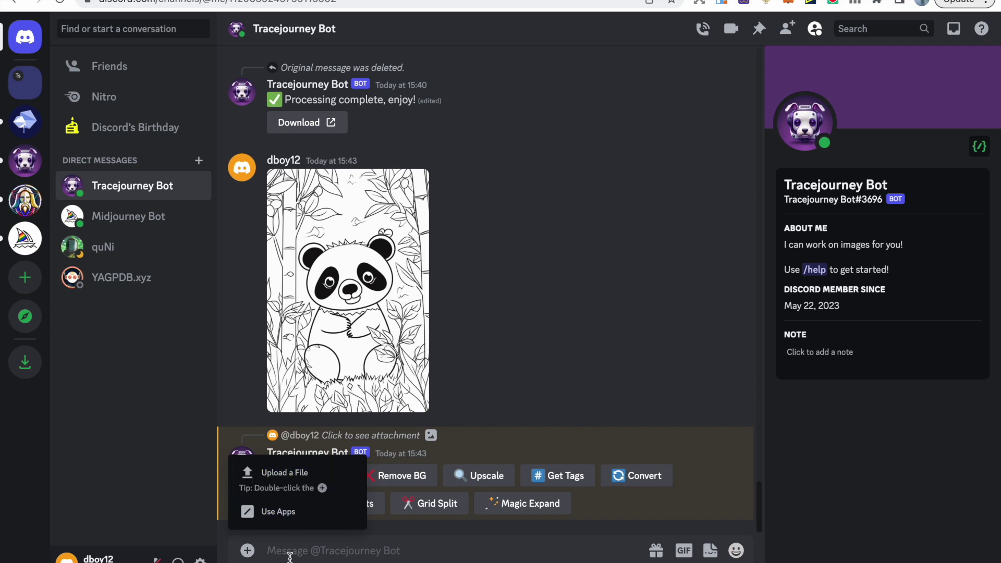
pyautogui.click(253, 560)
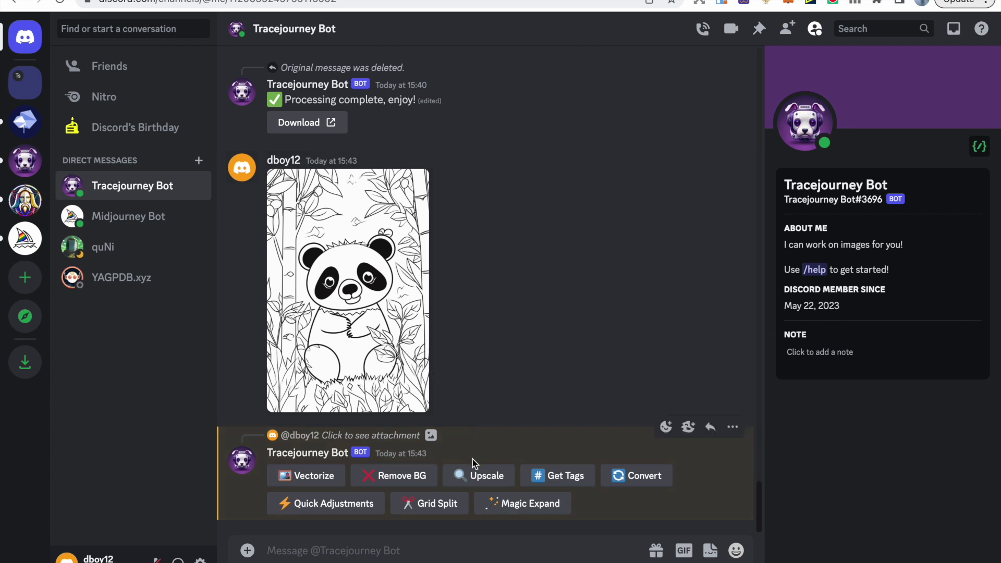
pyautogui.click(474, 474)
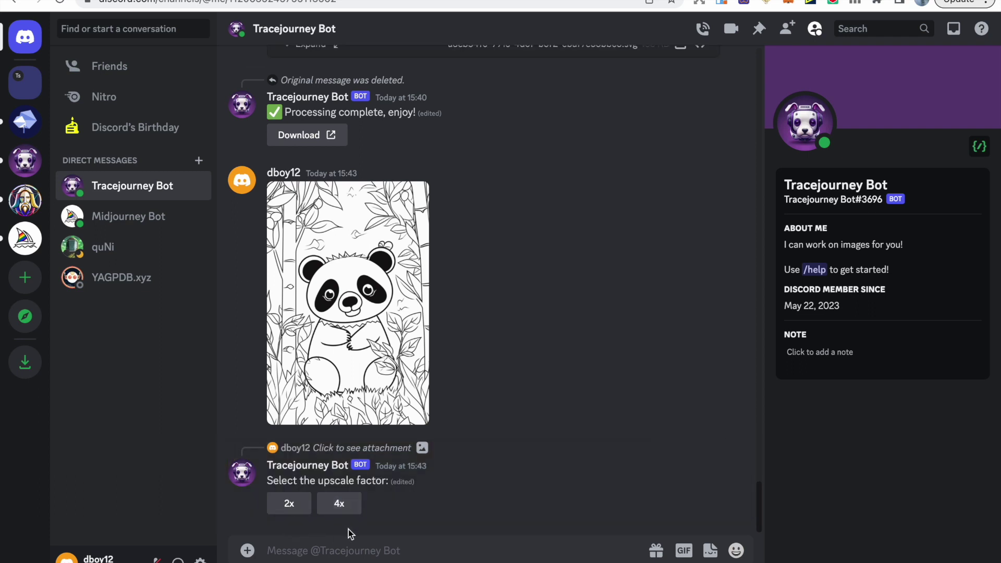
pyautogui.click(339, 503)
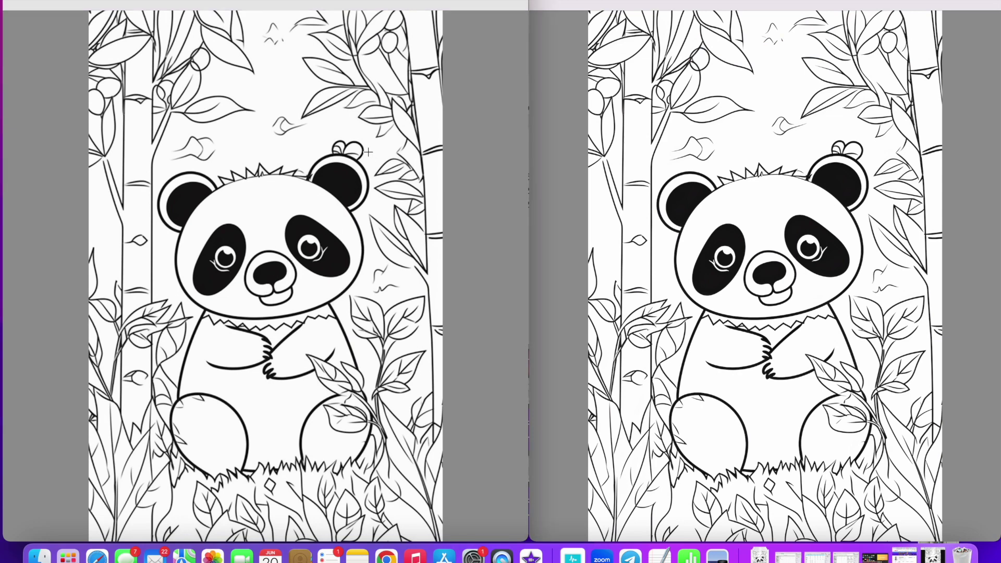
# Enlarge the original panda image around the nose to examine the quality of its line edges.
pyautogui.click(704, 187)
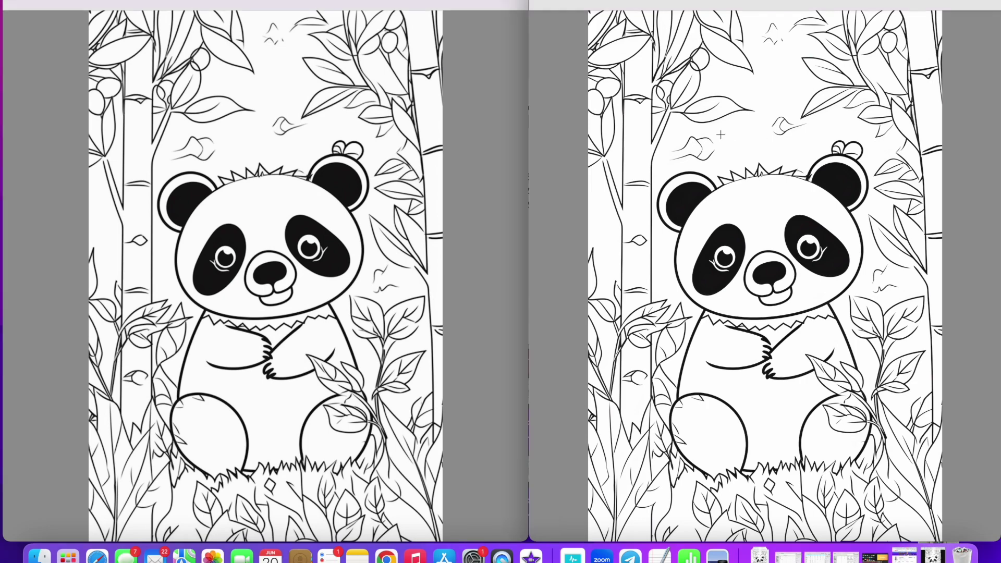
pyautogui.click(347, 1)
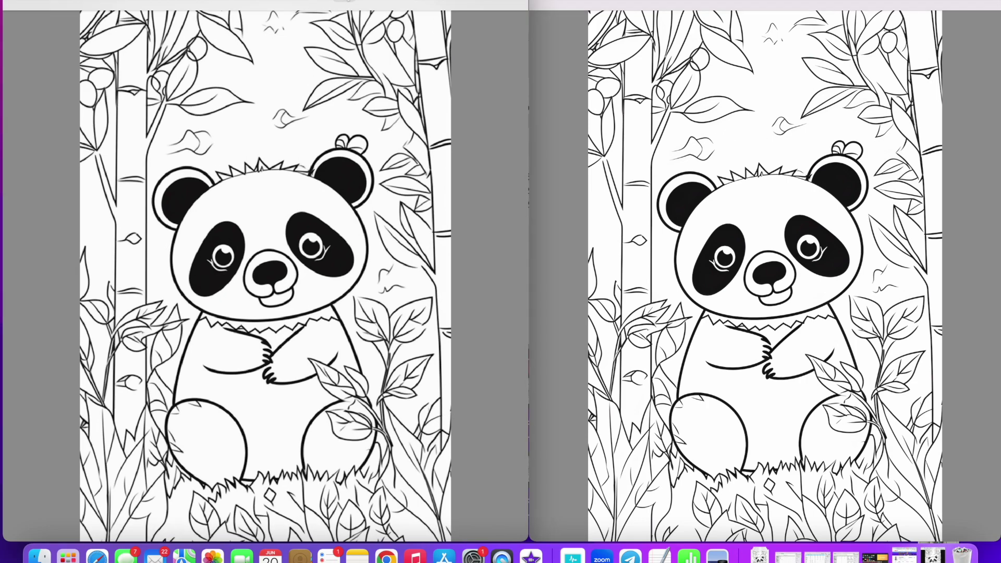
pyautogui.press('super+plus')
pyautogui.press('super+plus')
pyautogui.press('super+plus')
pyautogui.press('super+plus')
pyautogui.press('super+plus')
pyautogui.press('super+plus')
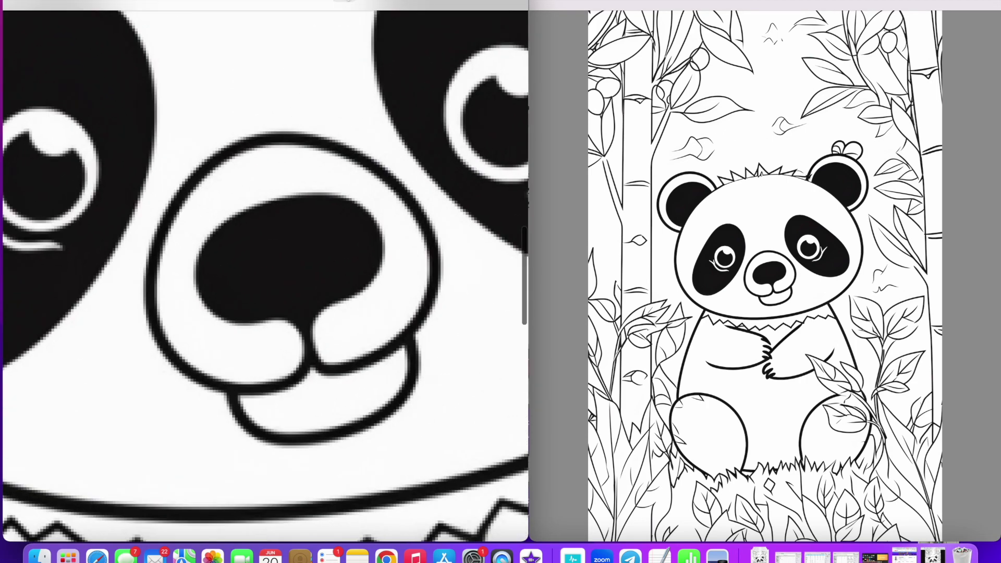
pyautogui.press('super+plus')
# Enlarge the upscaled panda image around the nose and compare its line sharpness with the original.
pyautogui.click(823, 164)
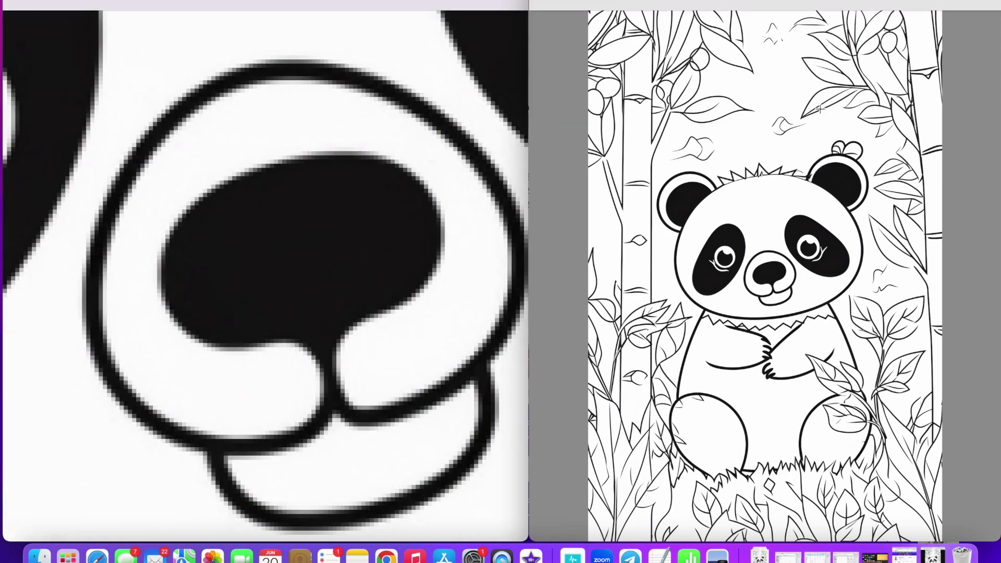
pyautogui.press('super+plus')
pyautogui.press('super+plus')
pyautogui.press('super+plus')
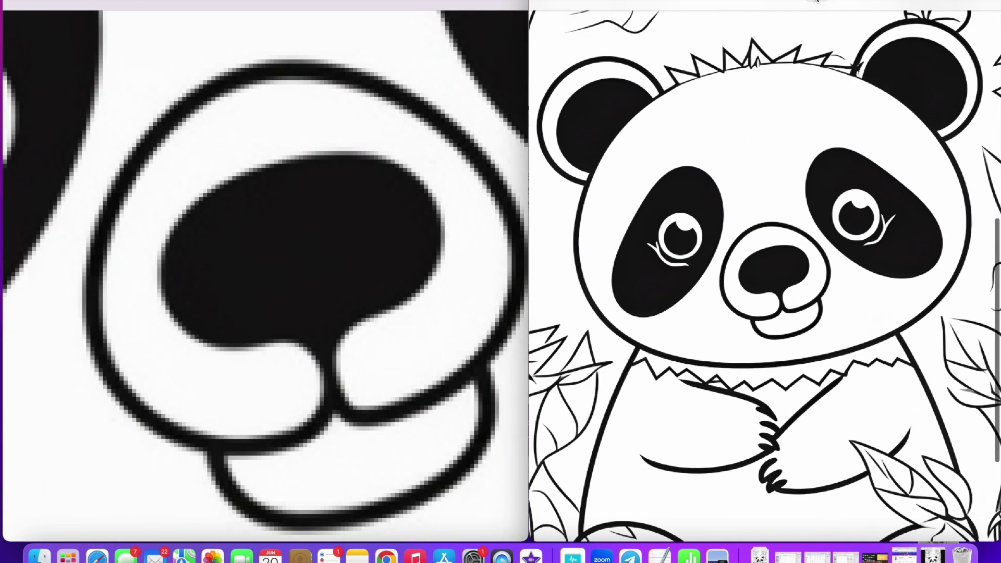
pyautogui.press('super+plus')
pyautogui.press('super+plus')
pyautogui.press('super+plus')
pyautogui.press('super+plus')
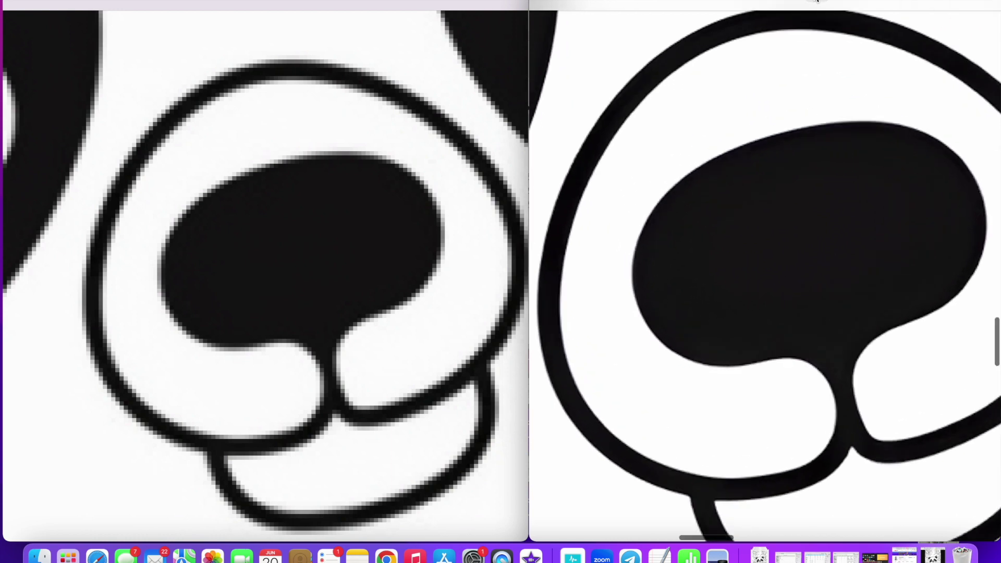
pyautogui.press('super+plus')
pyautogui.press('super+plus')
pyautogui.press('super+plus')
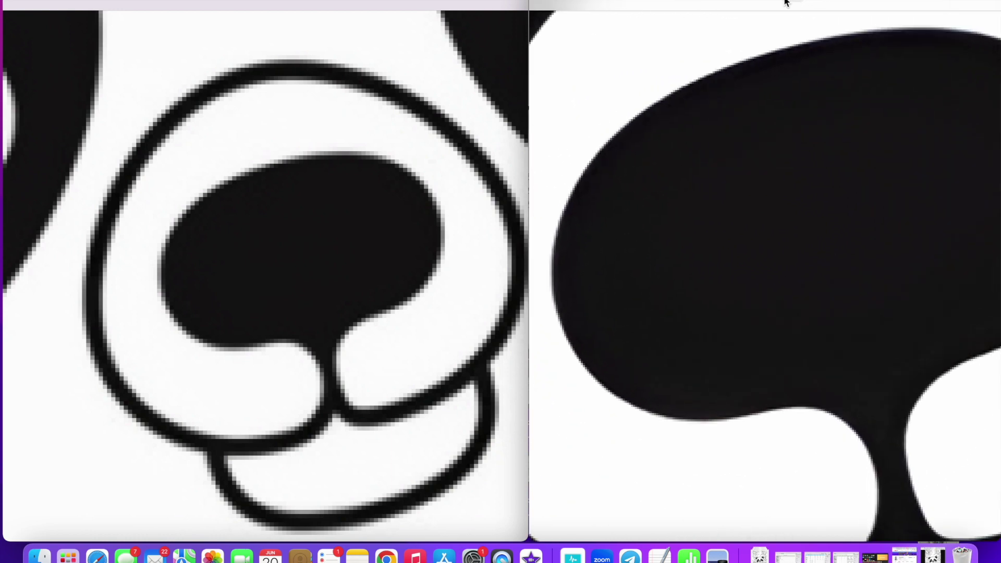
pyautogui.press('super+minus')
pyautogui.press('super+minus')
pyautogui.press('super+minus')
pyautogui.press('super+minus')
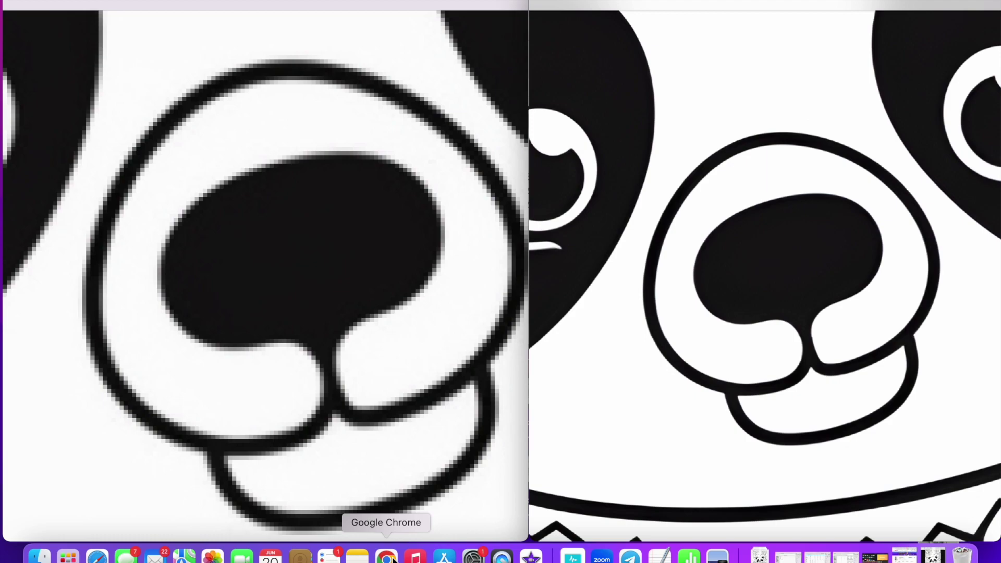
# Switch to Chrome and inspect the layers of the vectorized panda in Photopea, selecting the face shape on the canvas.
pyautogui.click(394, 559)
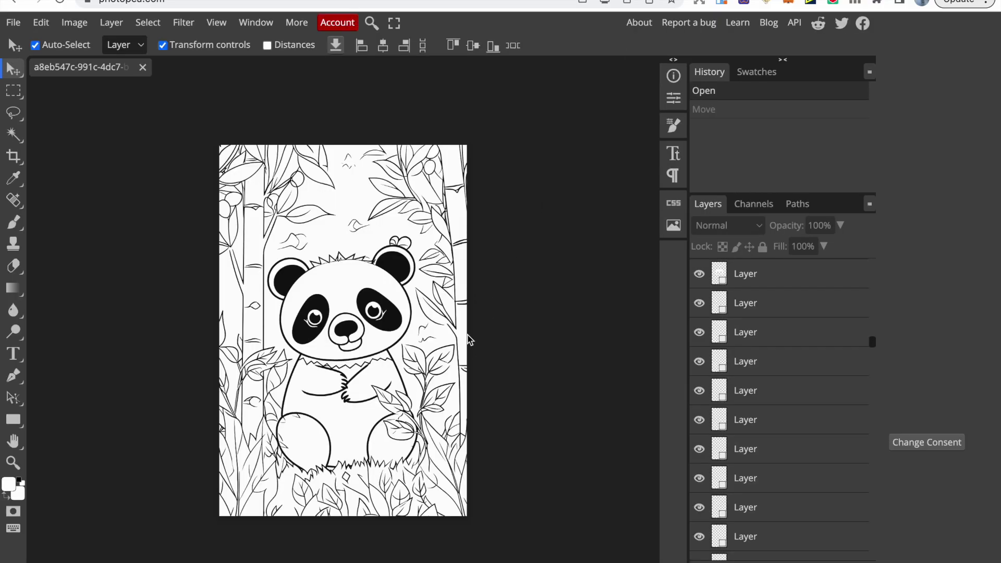
pyautogui.scroll(-1, 749, 407)
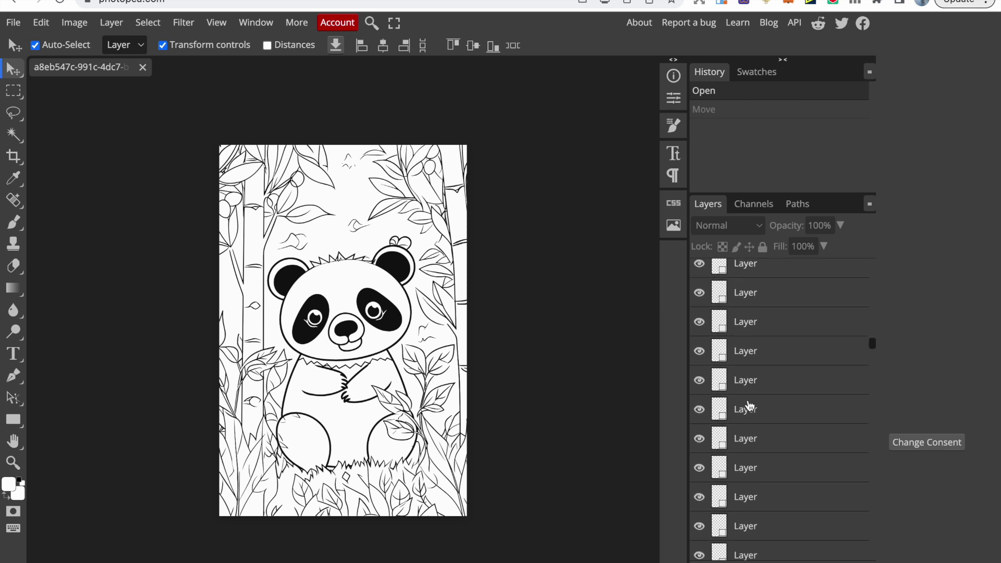
pyautogui.click(385, 290)
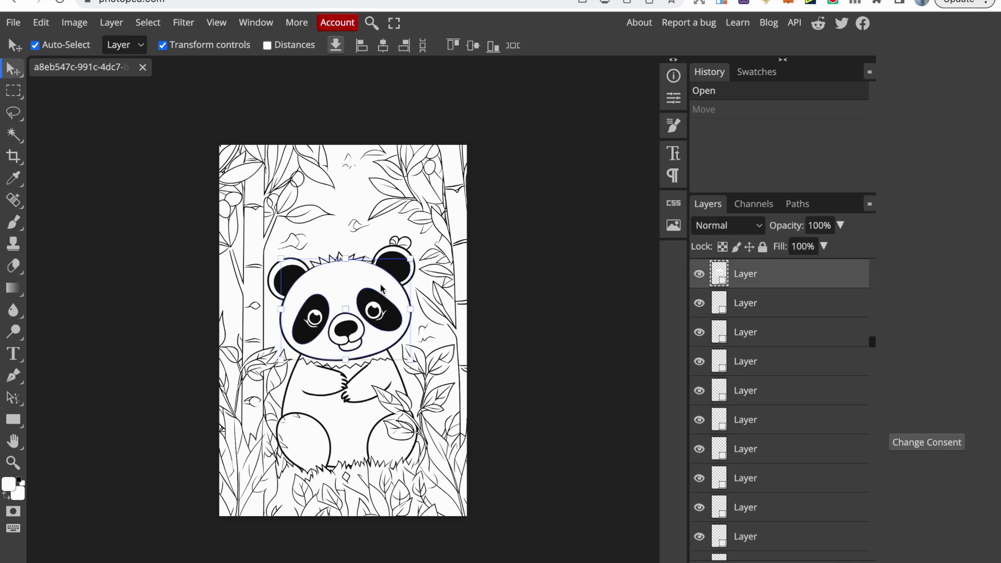
pyautogui.moveTo(373, 273); pyautogui.dragTo(380, 283)
pyautogui.moveTo(407, 365)
pyautogui.mouseDown()
pyautogui.moveTo(472, 412)
pyautogui.moveTo(412, 364)
pyautogui.mouseUp()
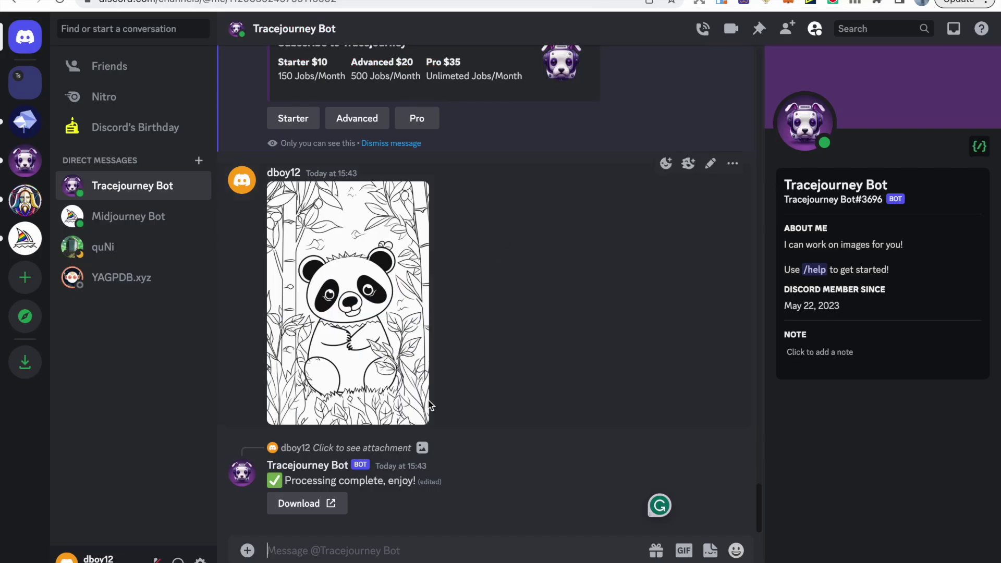
# Review the Tracejourney subscription plans in the Discord conversation with the bot.
pyautogui.scroll(2, 540, 327)
pyautogui.scroll(4, 540, 327)
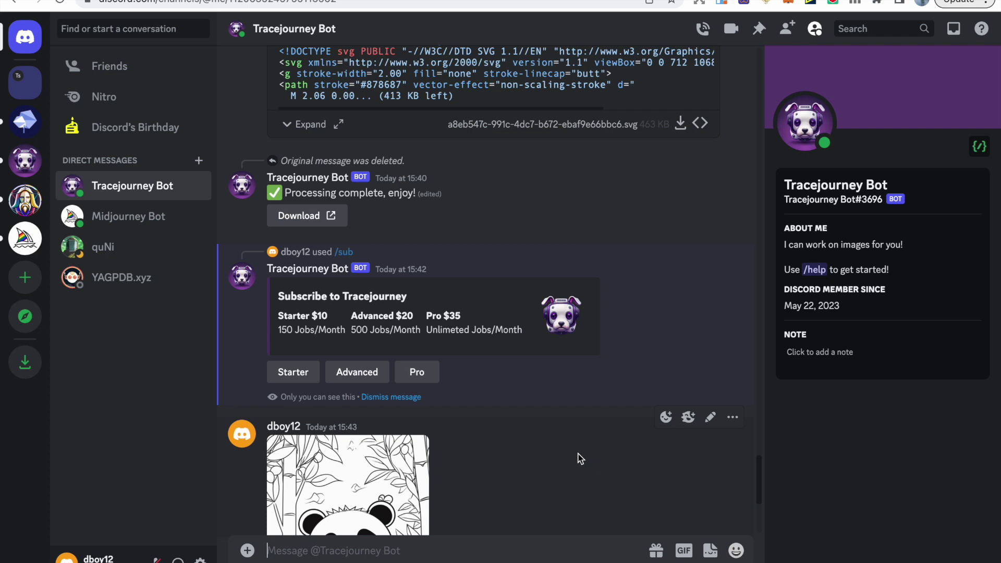
pyautogui.scroll(-4, 510, 364)
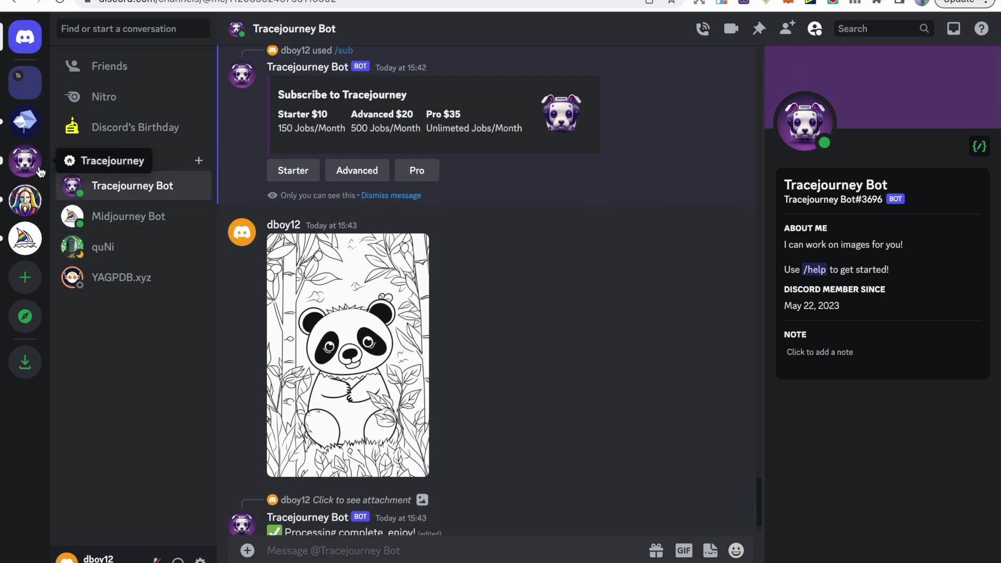
# Open the Tracejourney server and look through its start-here and video-tutorials channels.
pyautogui.click(36, 168)
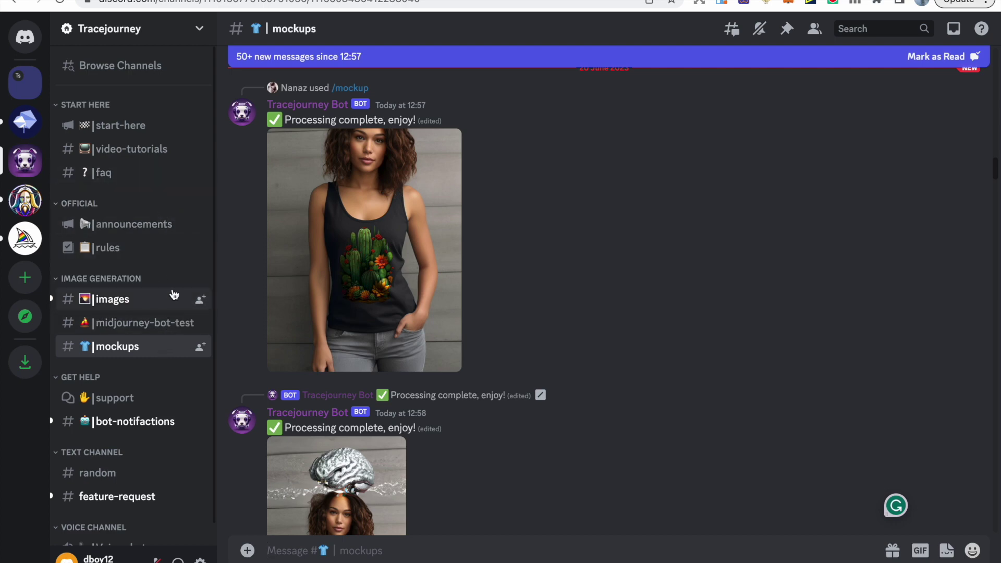
pyautogui.click(165, 134)
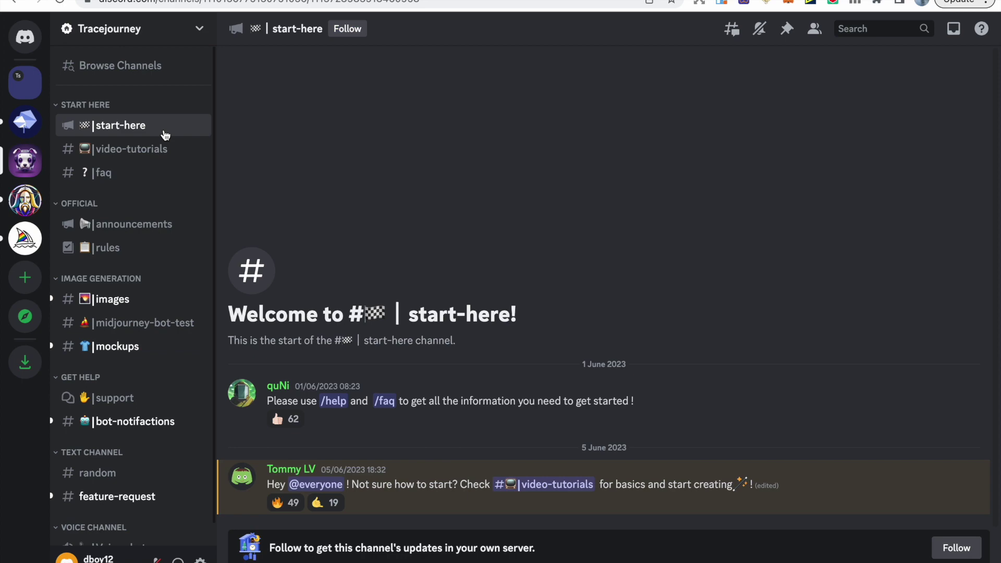
pyautogui.click(163, 155)
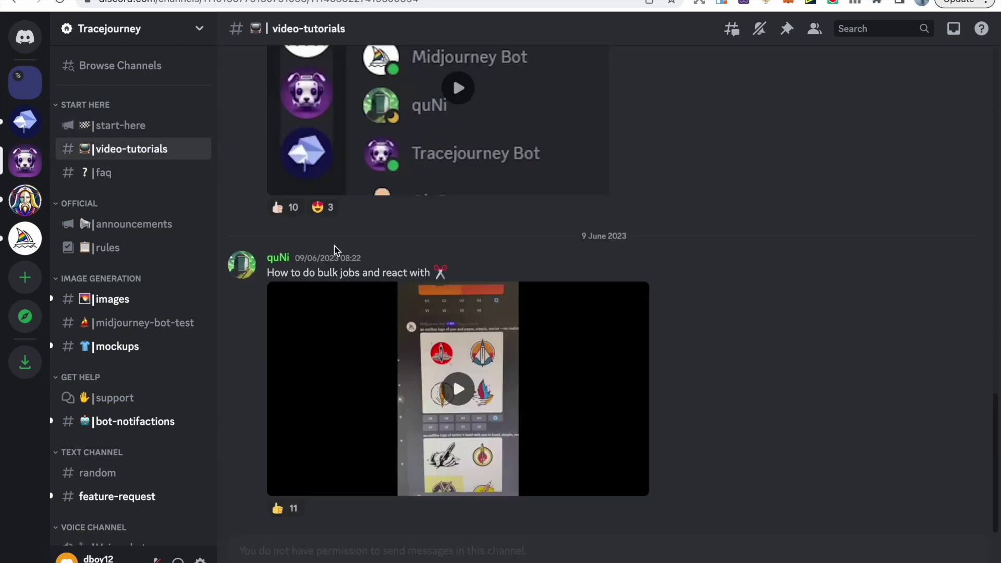
pyautogui.scroll(10, 334, 246)
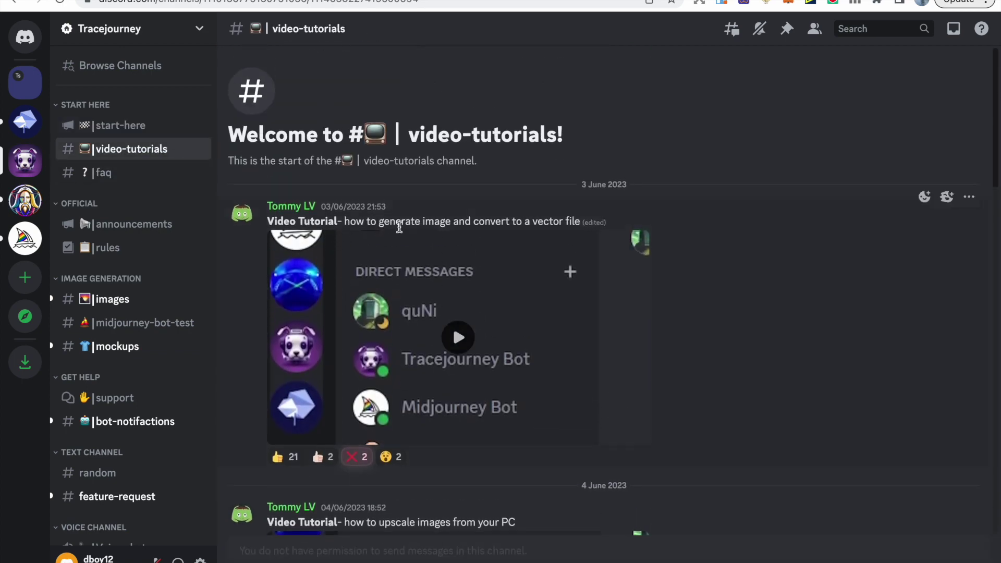
pyautogui.scroll(-2, 560, 233)
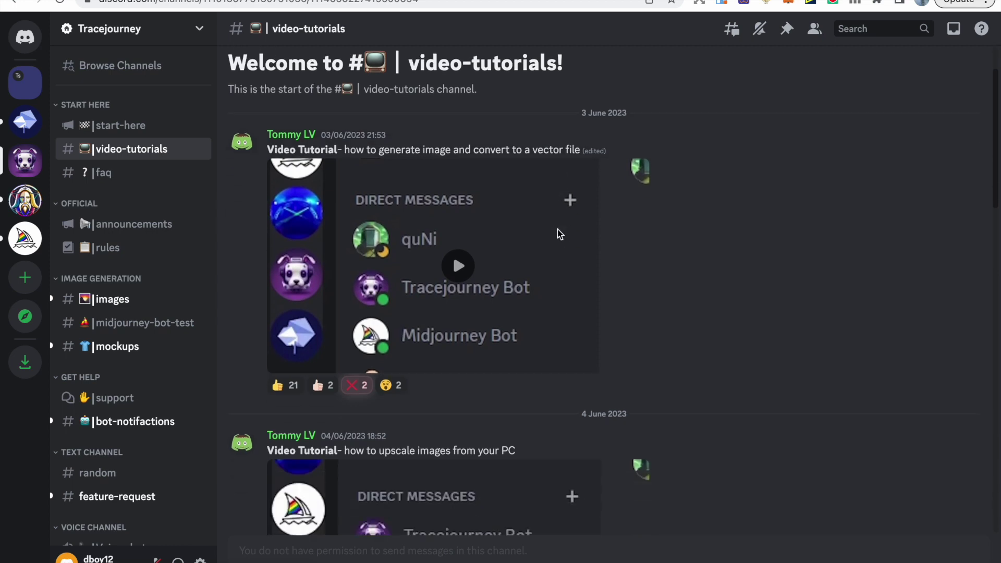
pyautogui.scroll(-2, 559, 233)
pyautogui.scroll(-5, 480, 328)
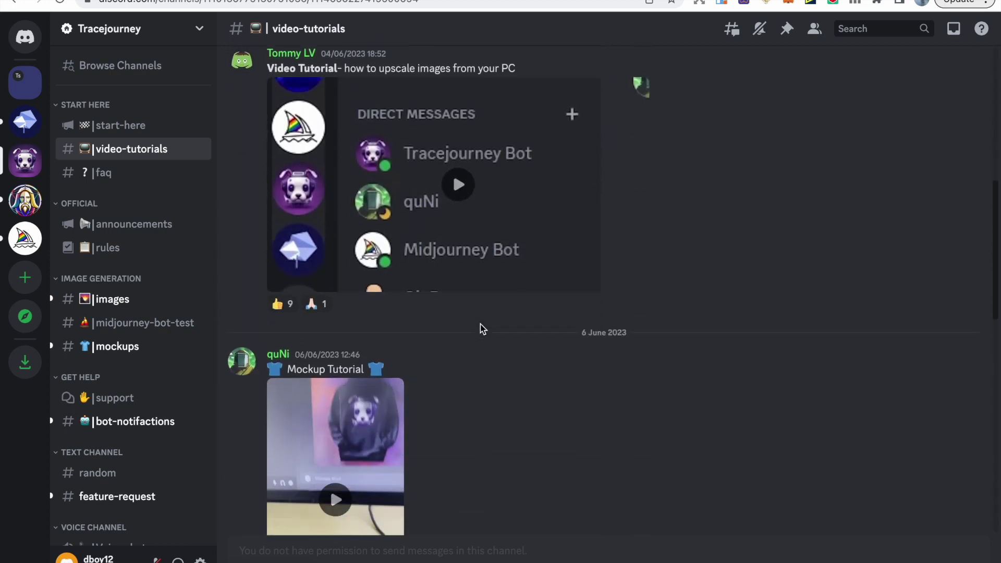
pyautogui.scroll(-4, 480, 328)
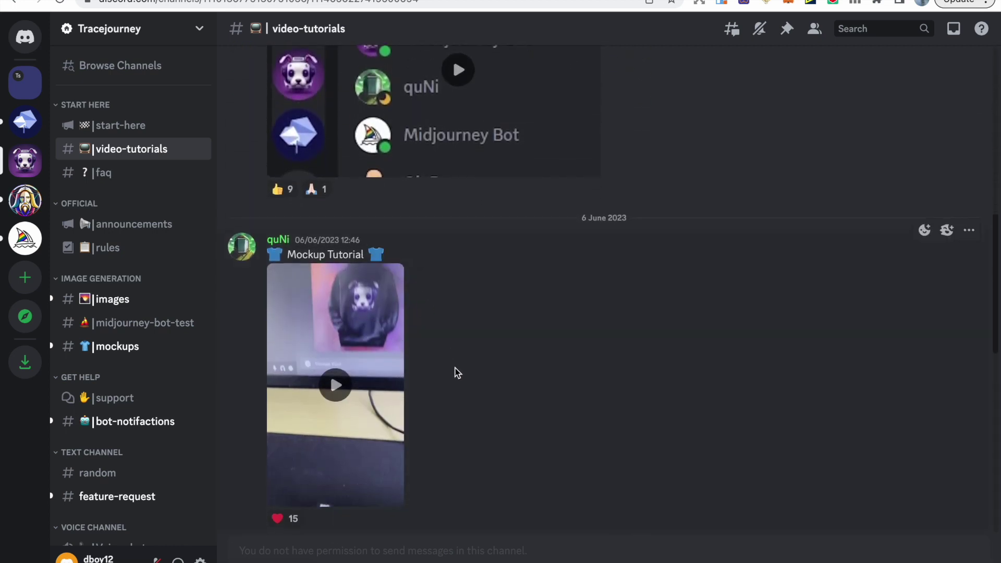
pyautogui.scroll(-10, 457, 372)
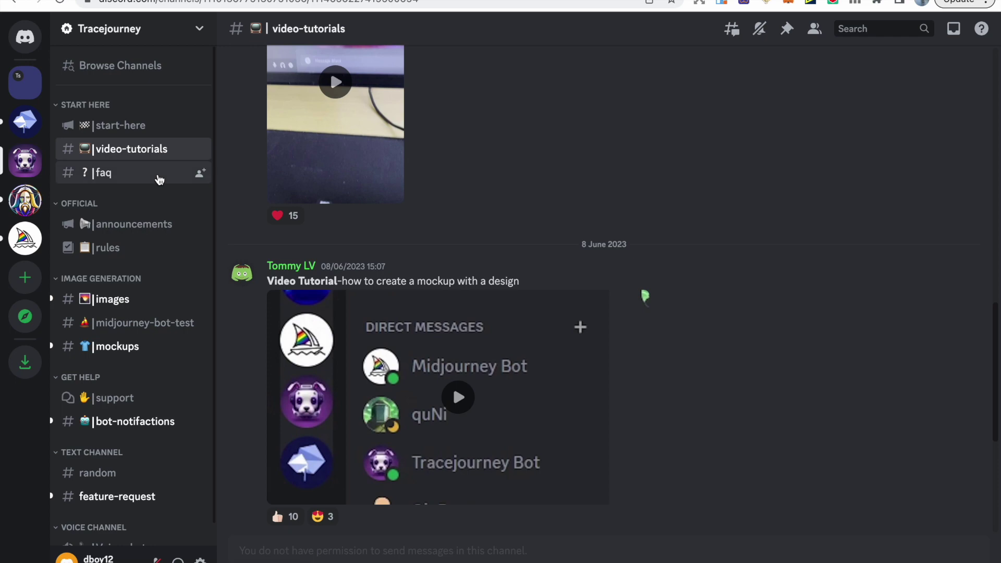
# View the faq channel and browse the generated pictures in the images channel.
pyautogui.click(159, 180)
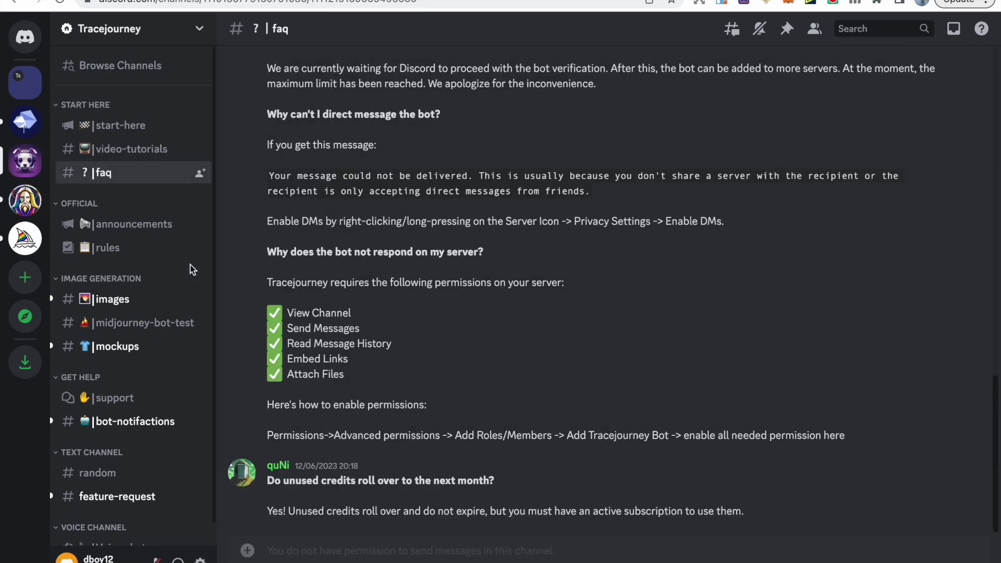
pyautogui.click(174, 299)
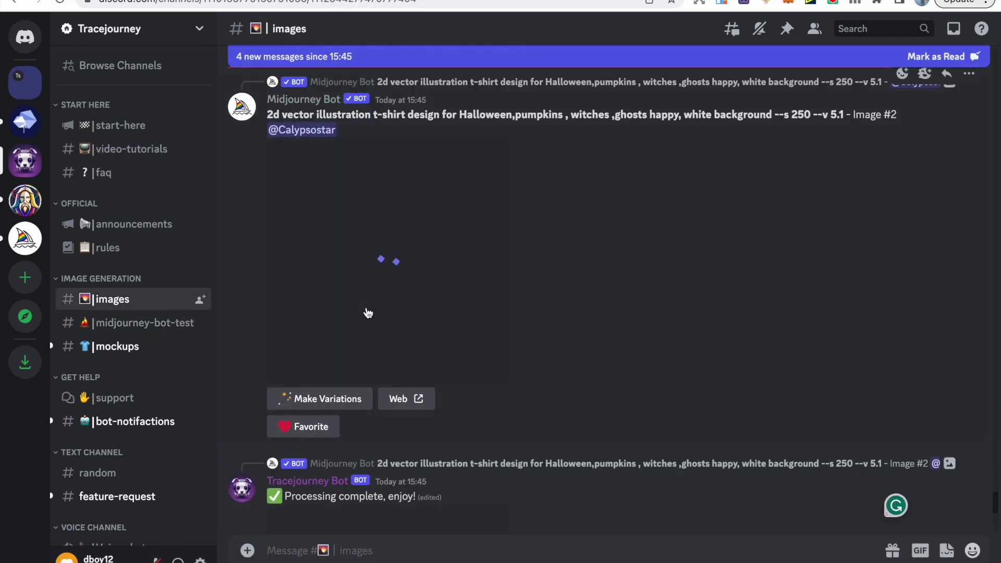
pyautogui.scroll(-2, 427, 347)
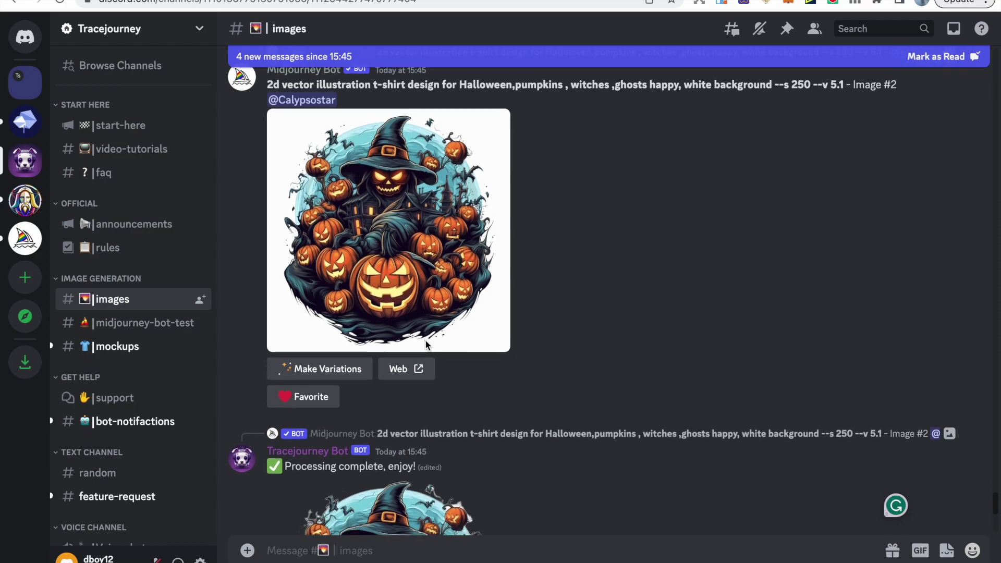
pyautogui.scroll(-3, 426, 346)
pyautogui.scroll(10, 427, 346)
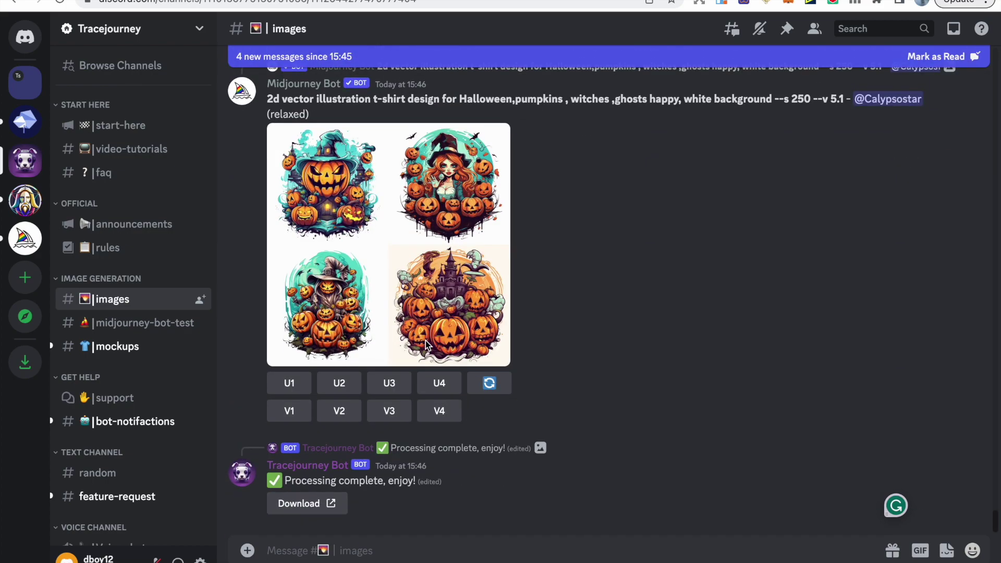
pyautogui.scroll(10, 426, 347)
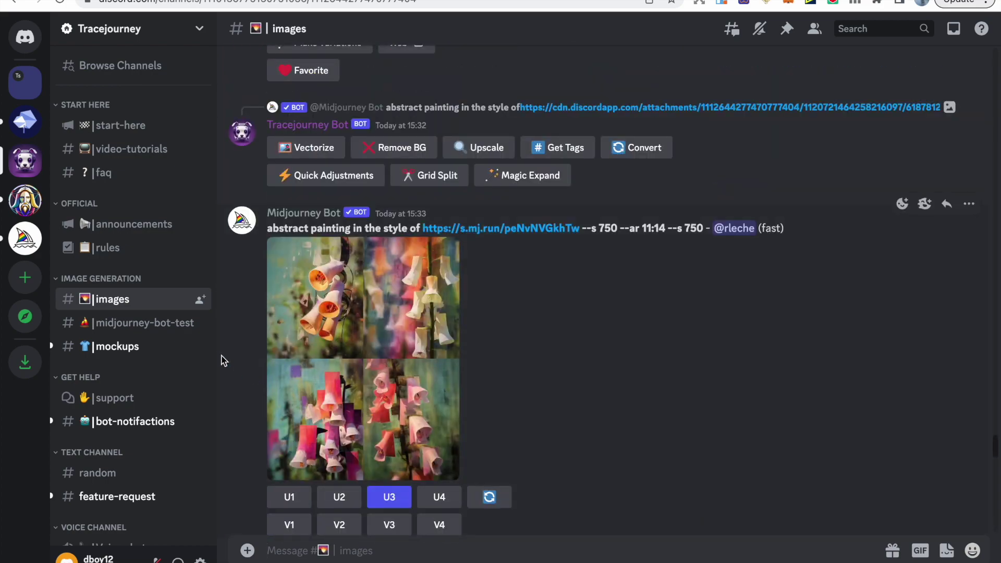
# Browse the recent bot results in the midjourney-bot-test channel.
pyautogui.click(179, 324)
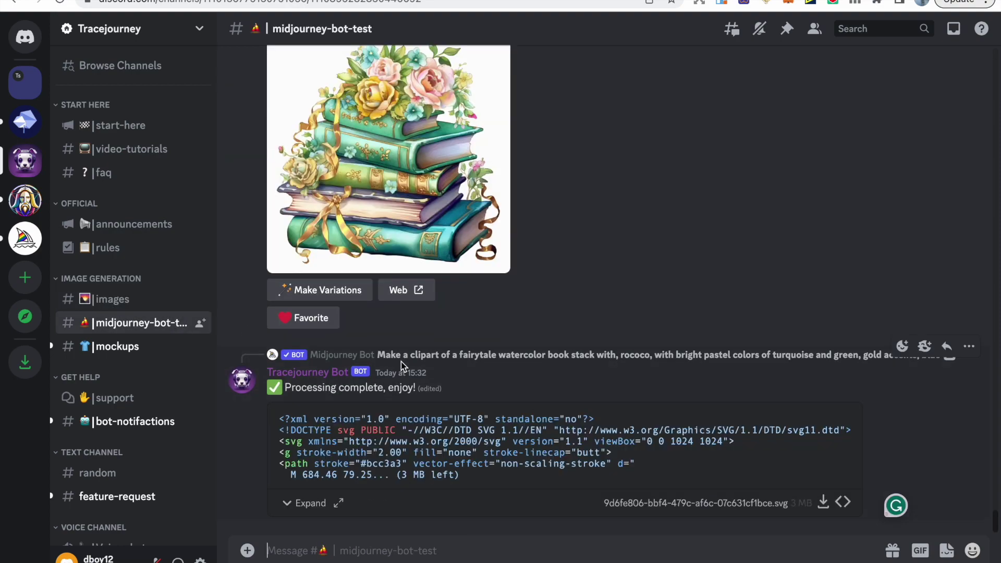
pyautogui.scroll(5, 339, 368)
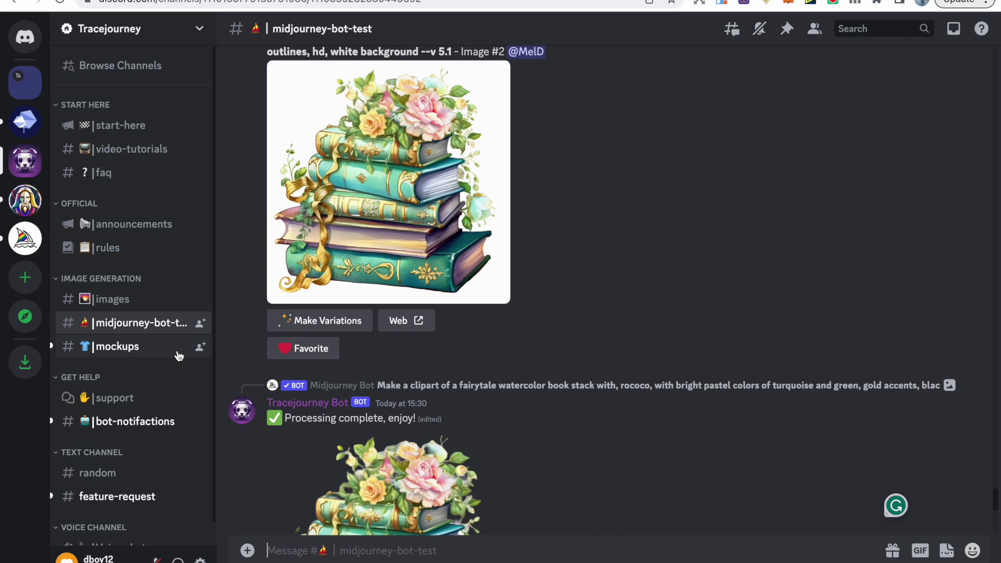
pyautogui.moveTo(168, 397)
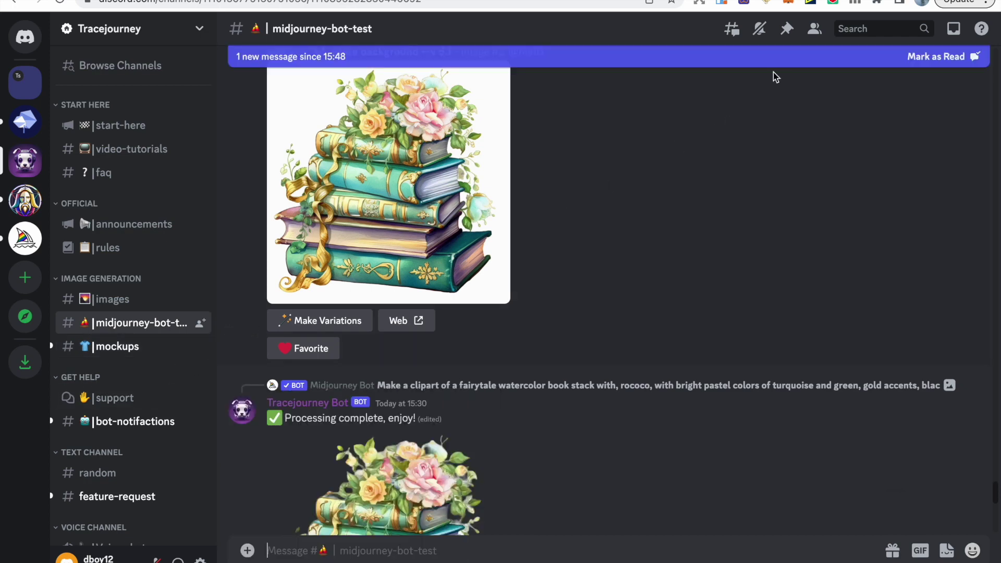
# Show the server's member list and send Tracejourney Bot the direct message "hi" from its profile.
pyautogui.click(814, 29)
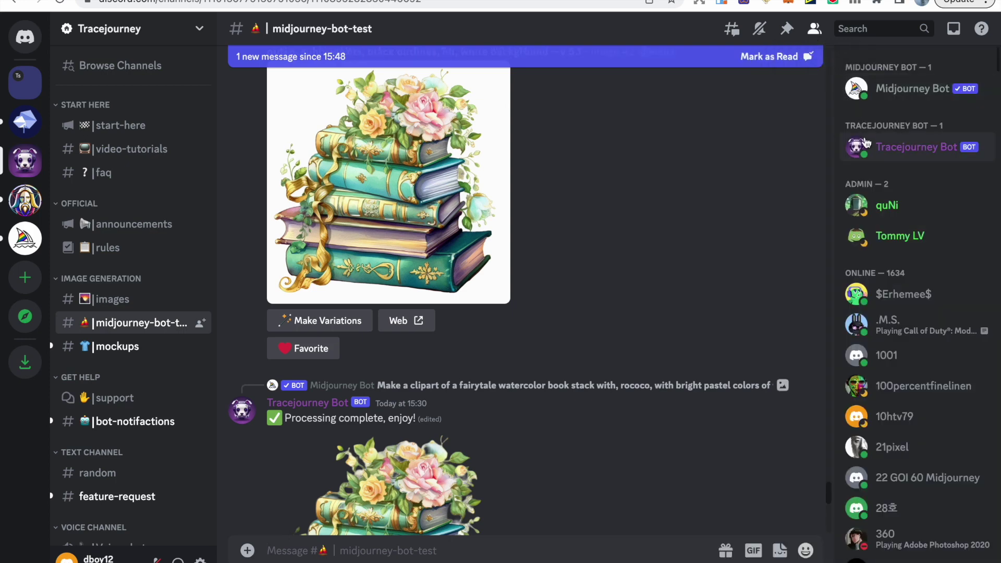
pyautogui.click(867, 148)
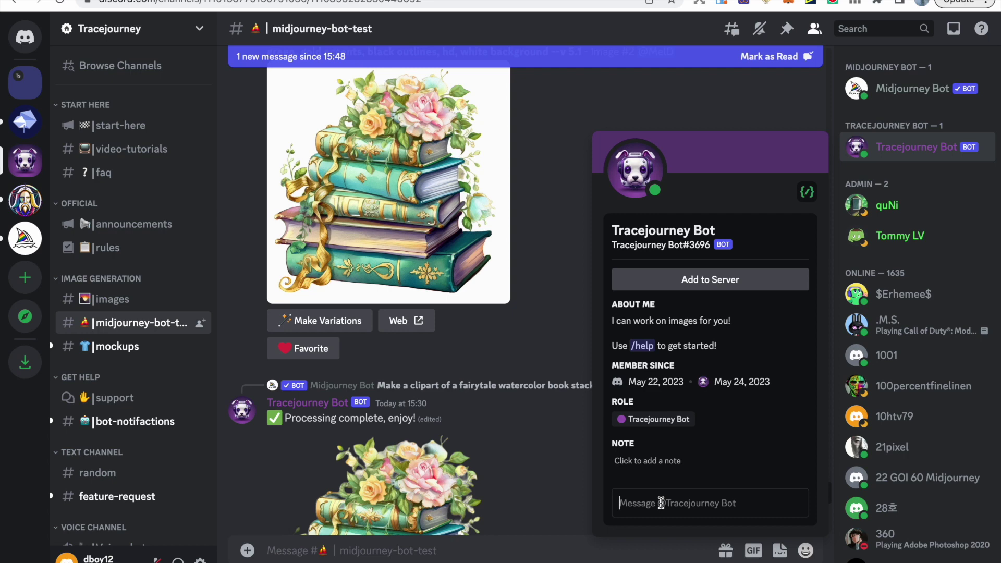
pyautogui.click(661, 503)
pyautogui.write('hi')
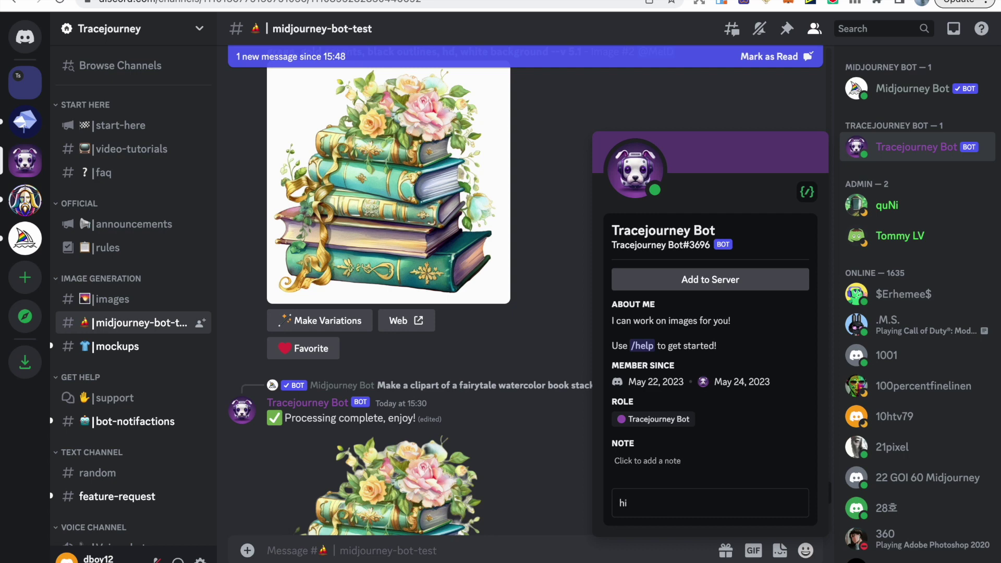
pyautogui.press('Return')
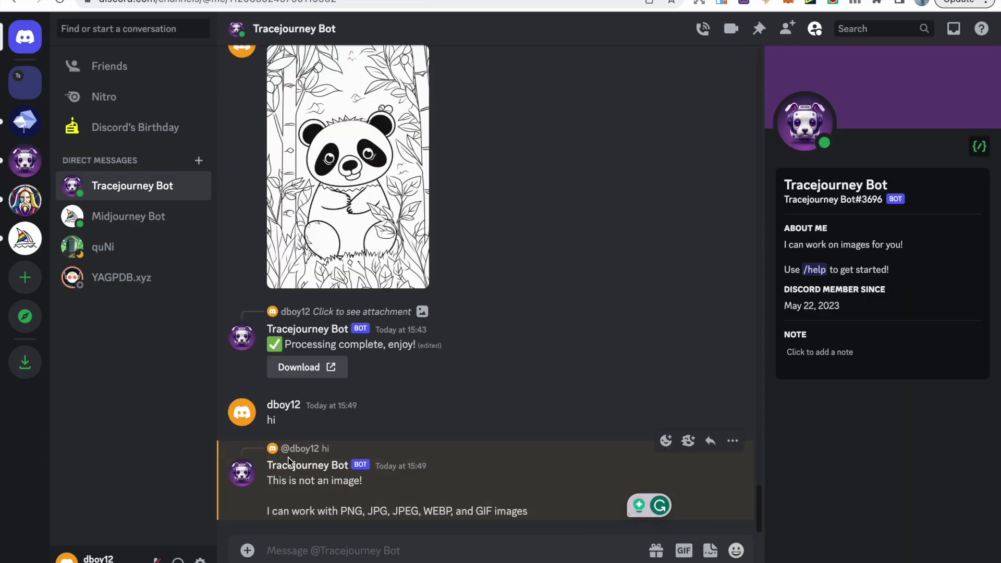